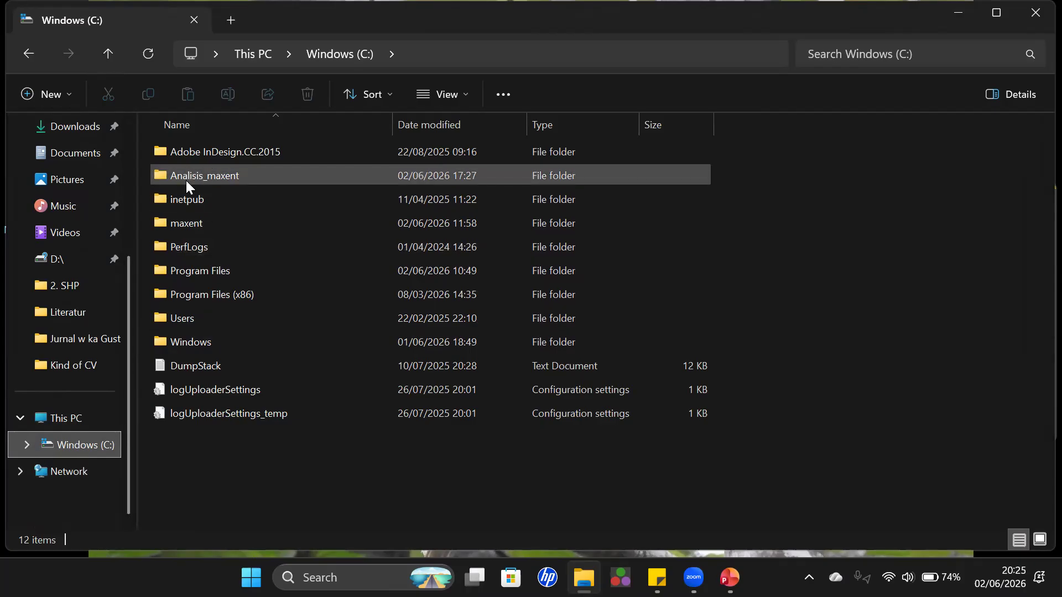
Step: Open the maxent folder on the C: drive and launch MaxEnt with its Windows batch file
mouse_move(186, 180)
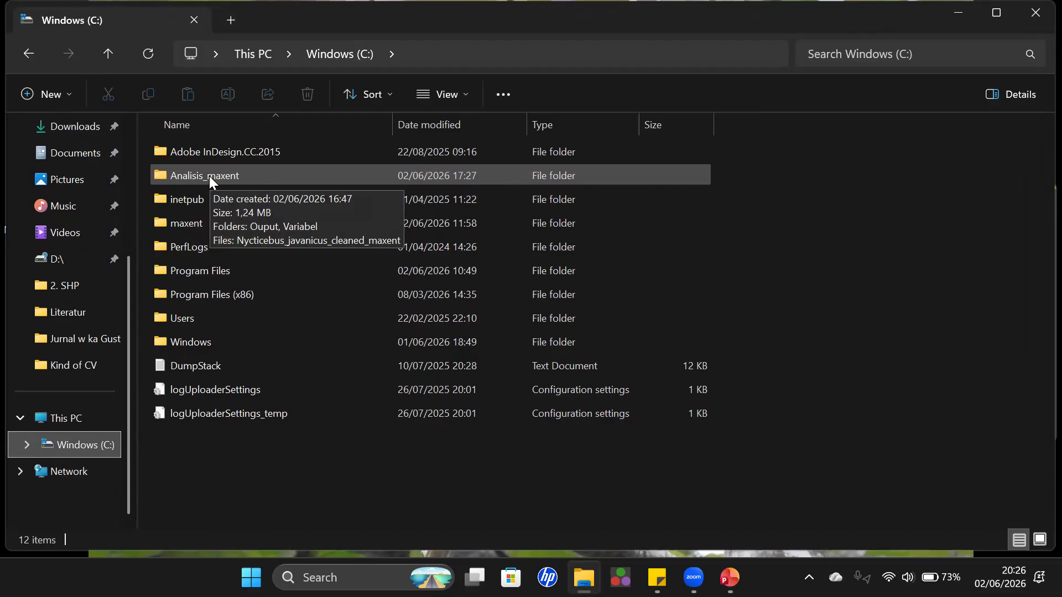
double_click(203, 225)
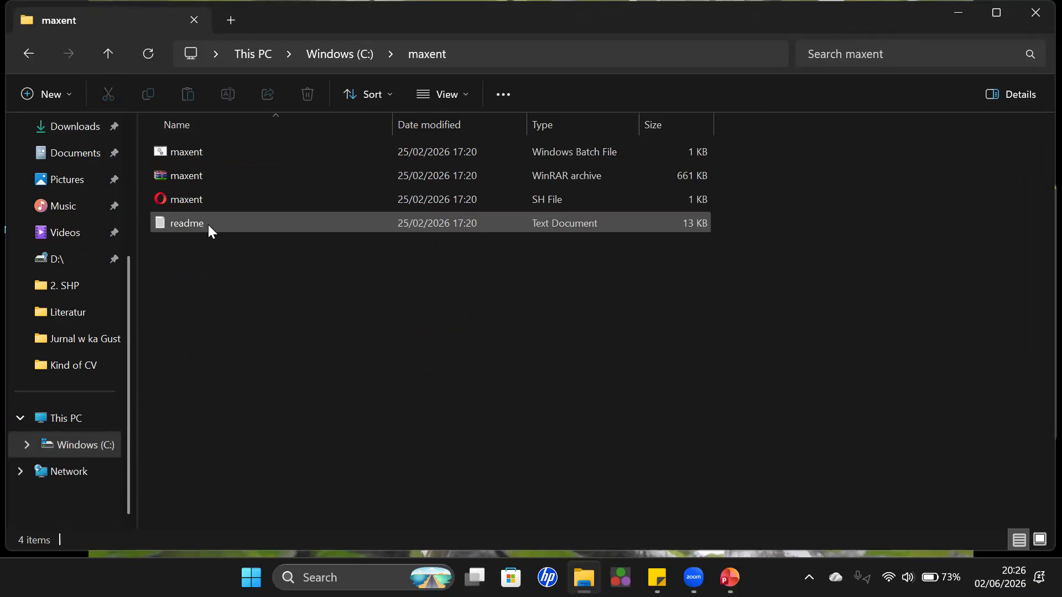
click(202, 155)
double_click(201, 154)
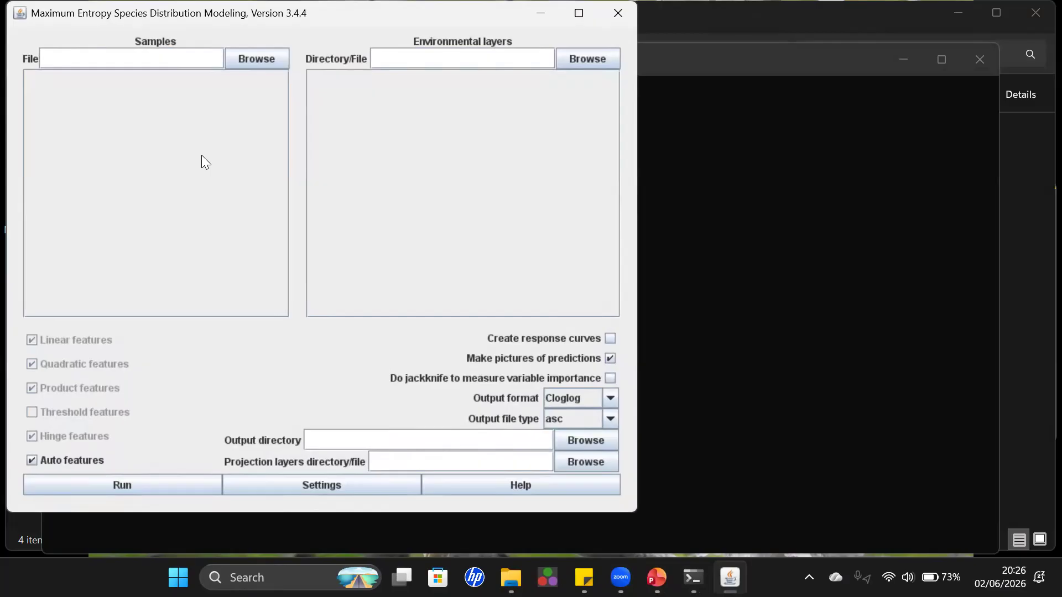
Step: Load Nycticebus_javanicus_cleaned_maxent.csv from C:\Analisis_maxent as the samples file
click(235, 56)
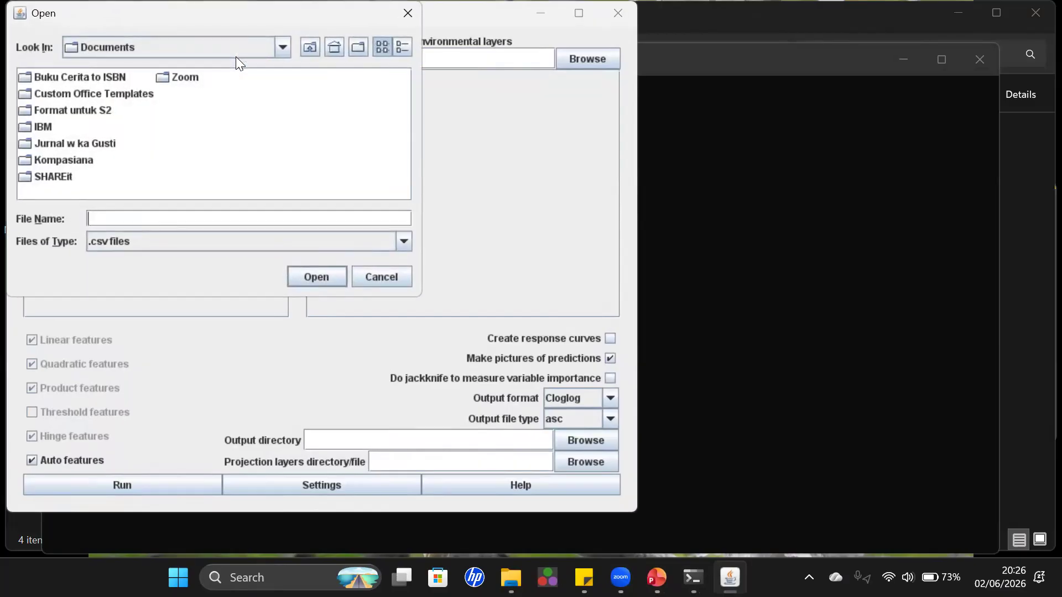
click(282, 47)
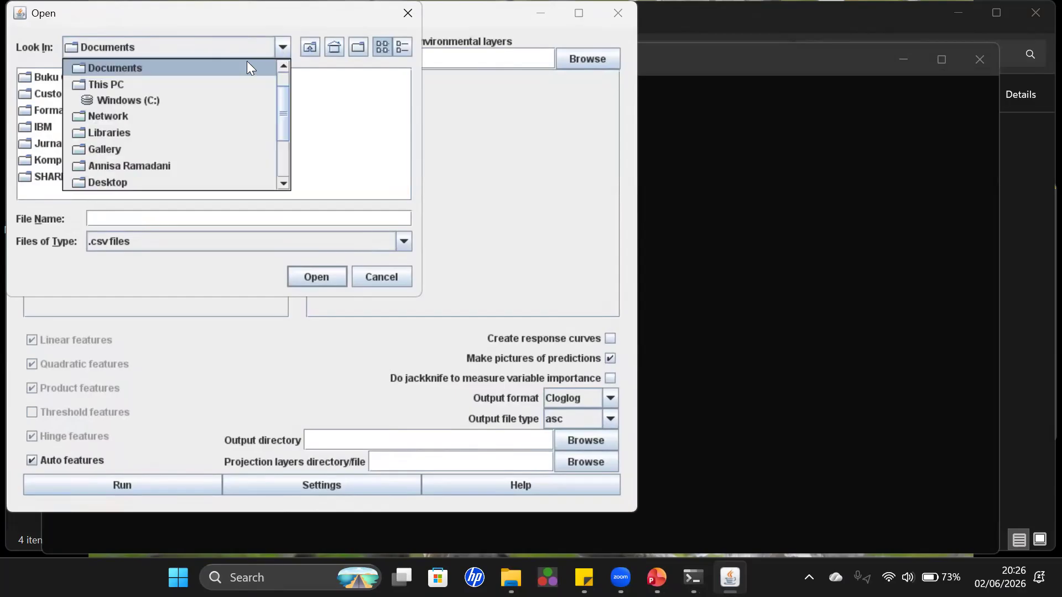
click(134, 101)
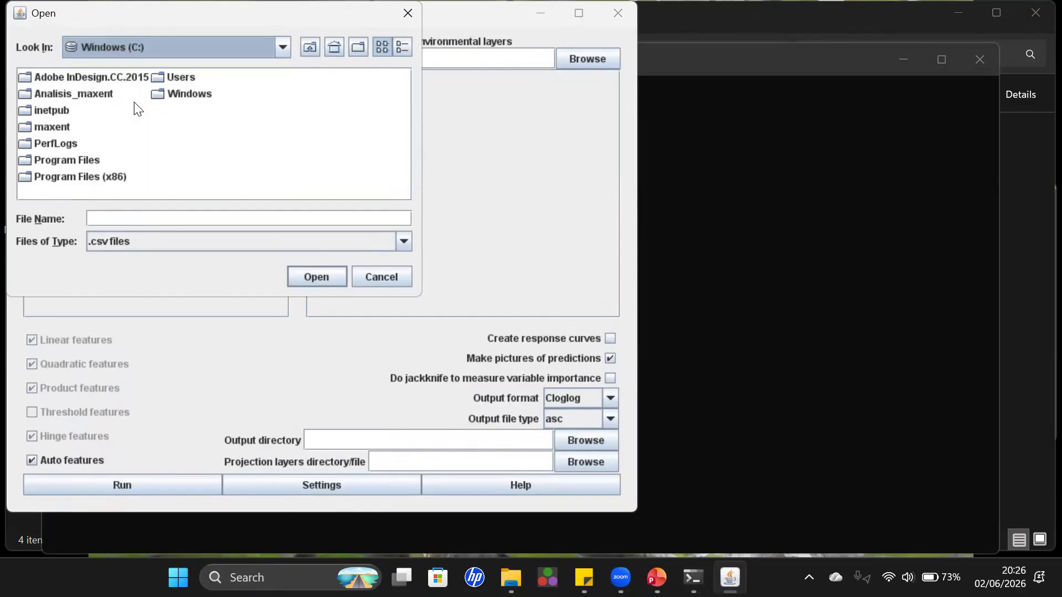
double_click(95, 92)
click(104, 116)
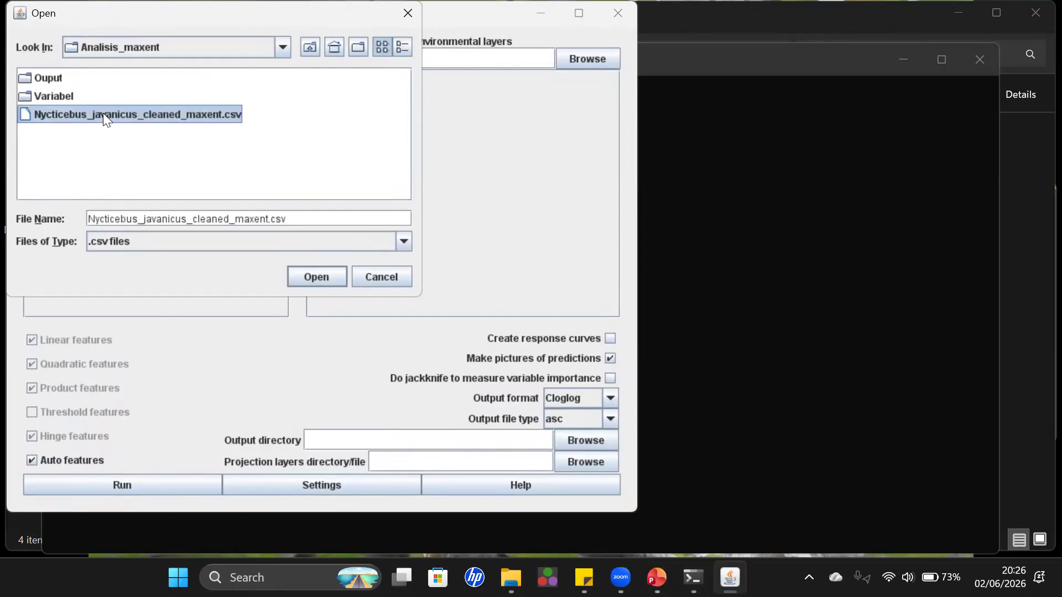
click(322, 275)
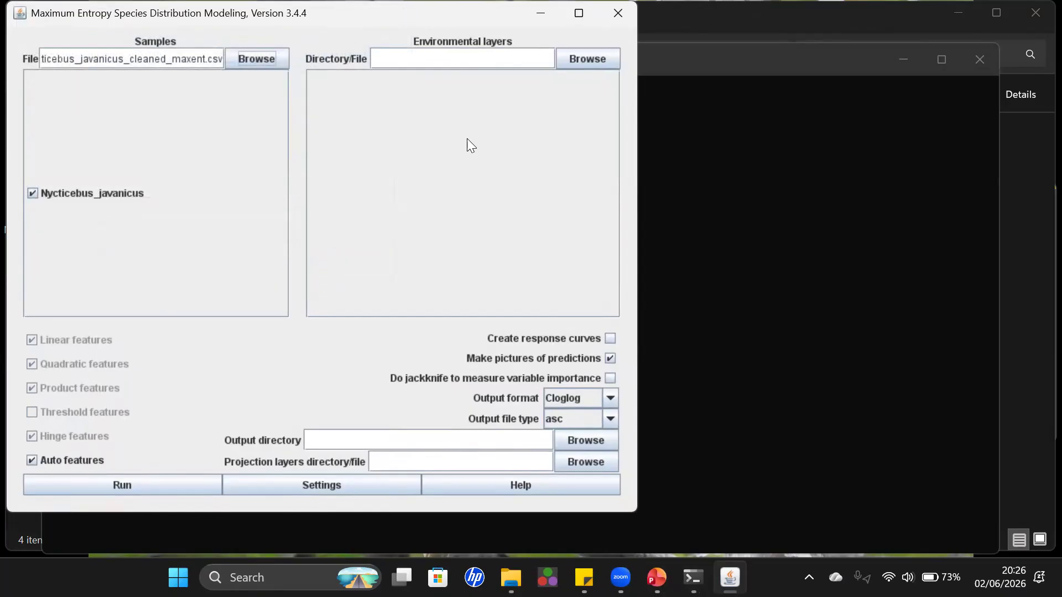
Step: Load the Variabel folder in Analisis_maxent as the environmental layers directory
click(559, 59)
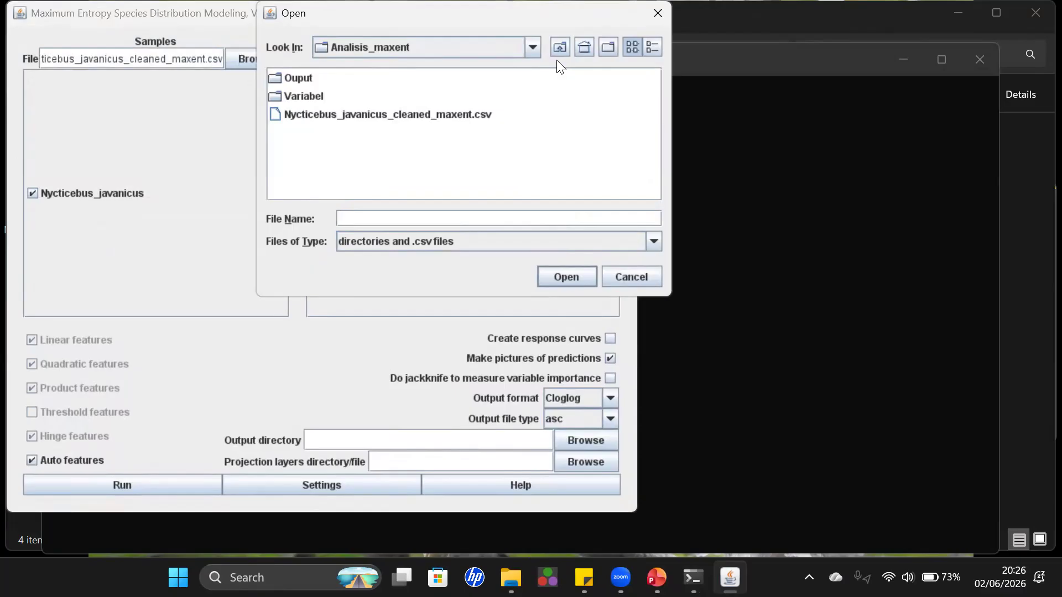
click(307, 100)
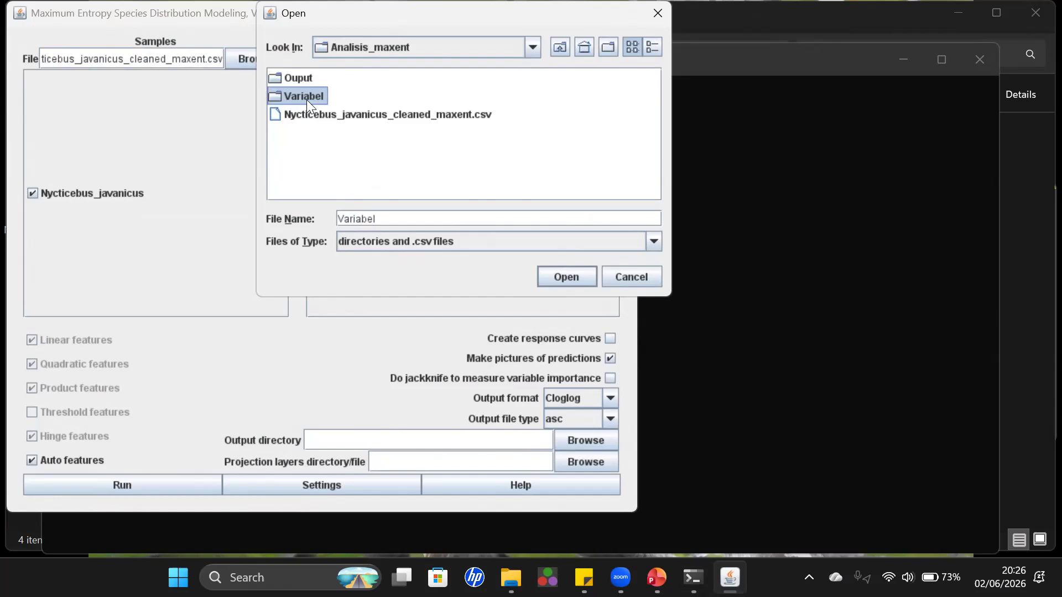
click(565, 278)
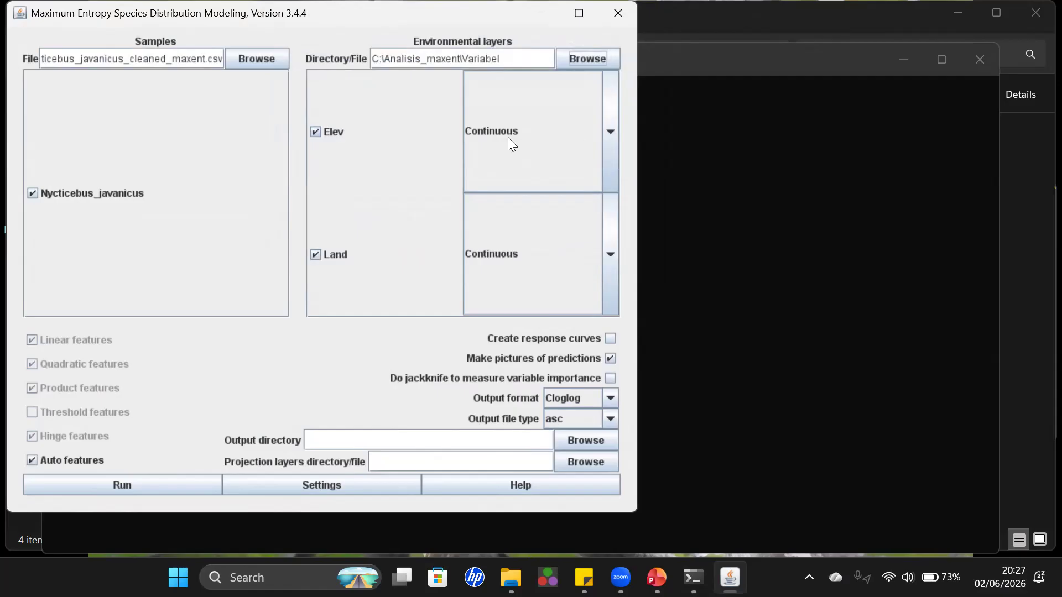
Step: Keep the Elev layer as Continuous and set the Land layer to Categorical
click(608, 166)
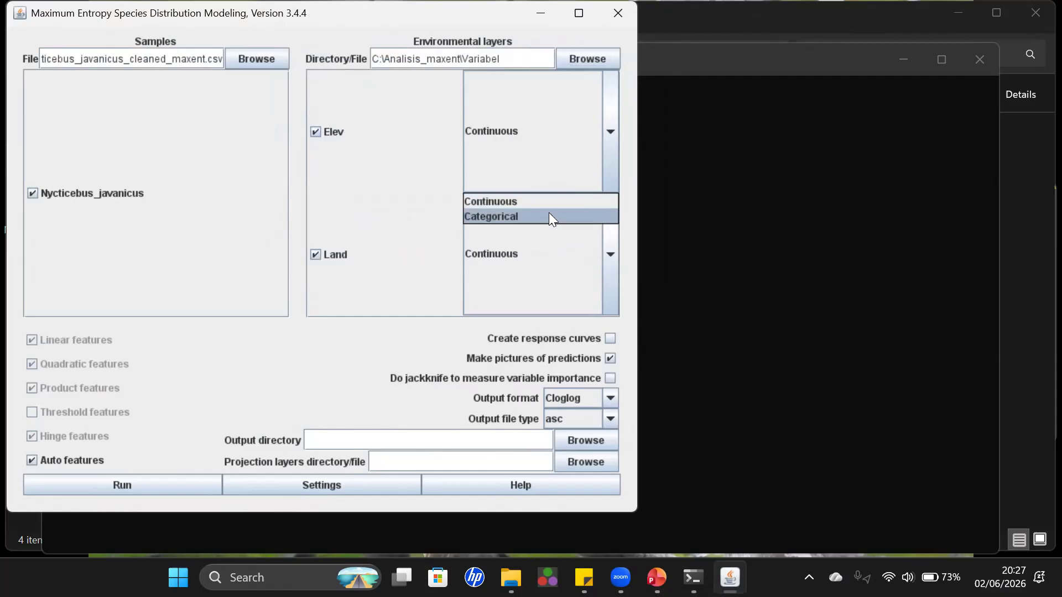
click(607, 195)
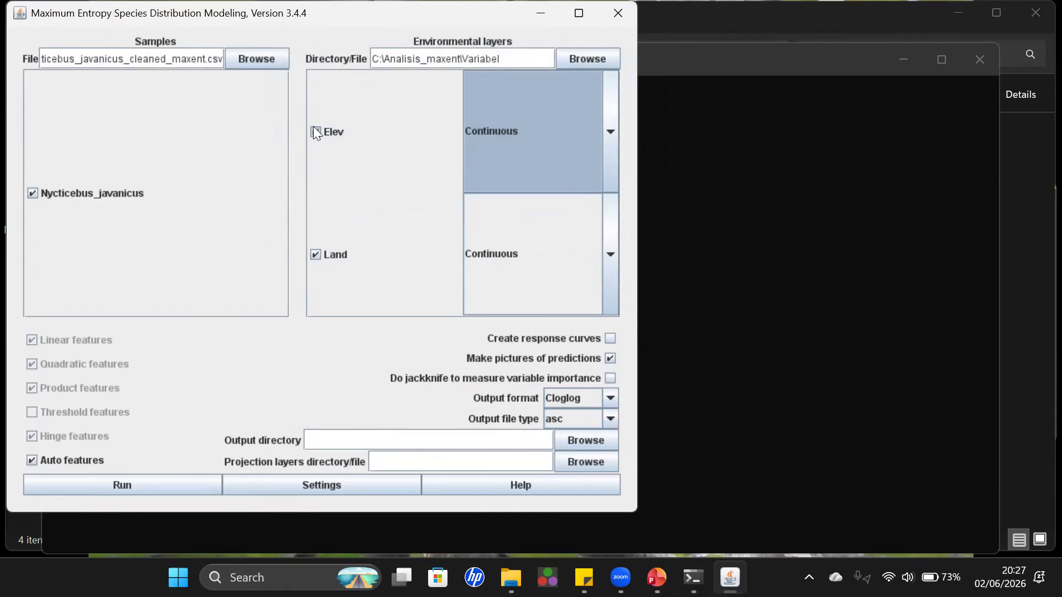
click(615, 176)
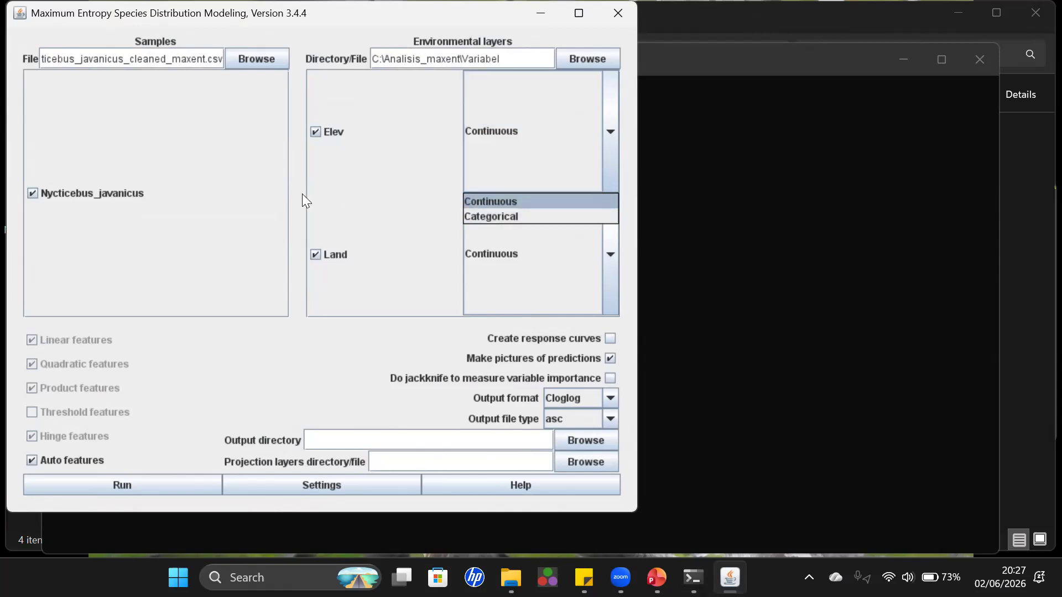
click(315, 254)
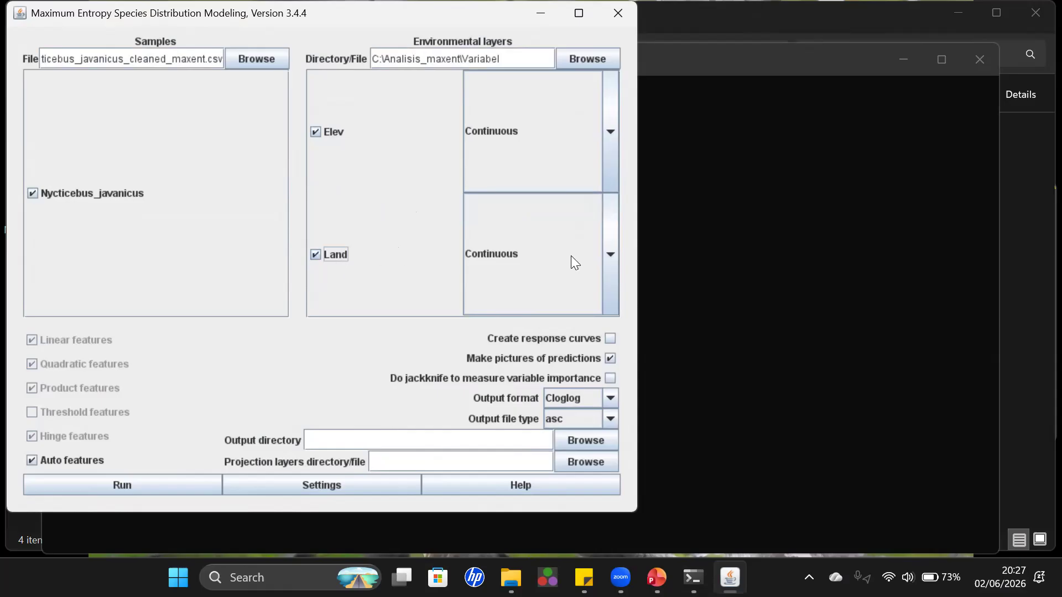
click(616, 287)
click(555, 339)
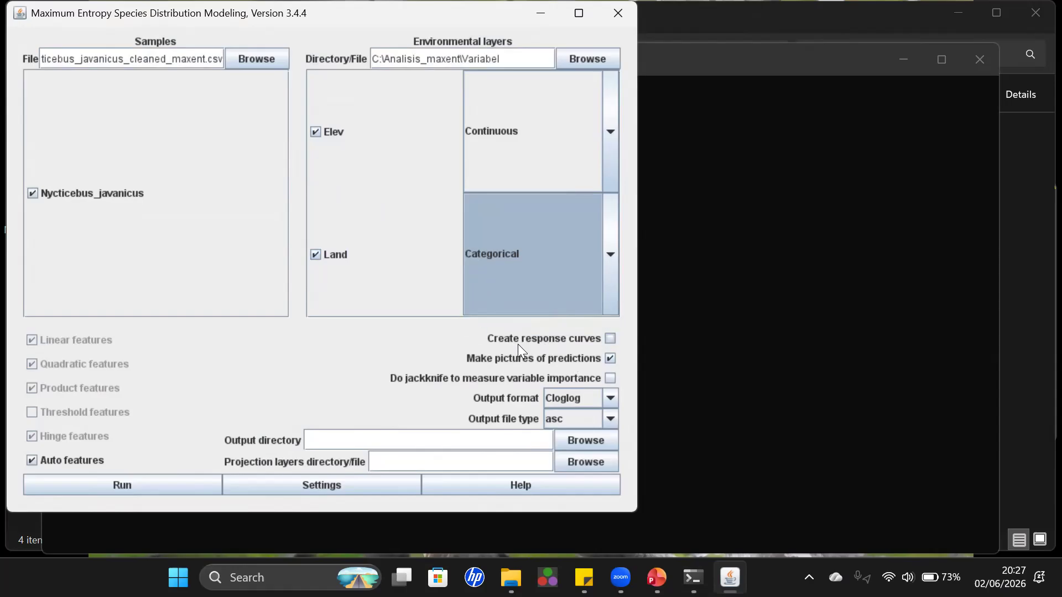
Step: Enable response curves and the jackknife test of variable importance, keeping Cloglog as output format and asc as output file type
click(604, 337)
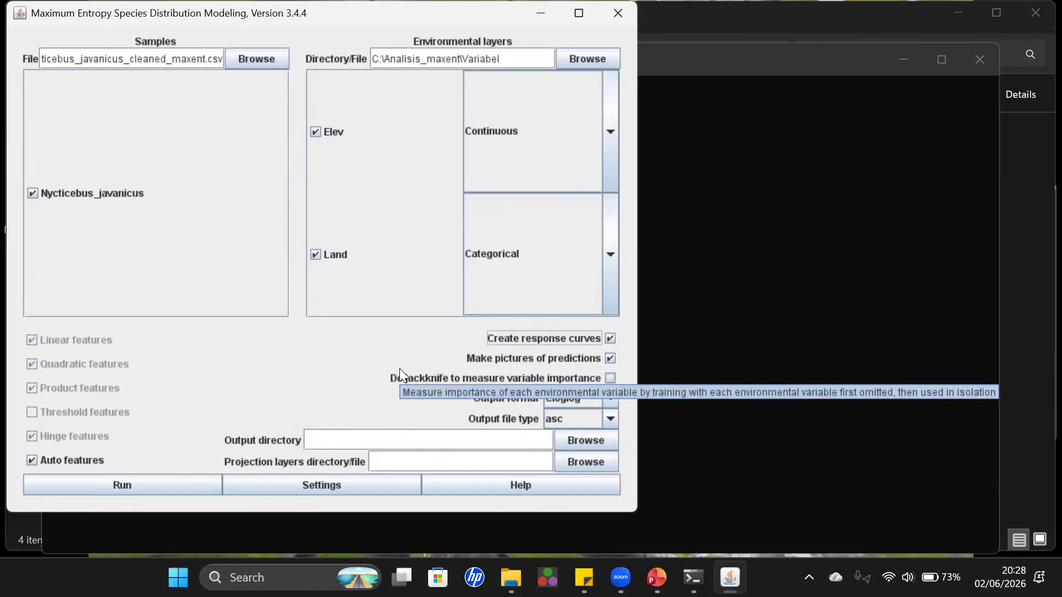
click(611, 379)
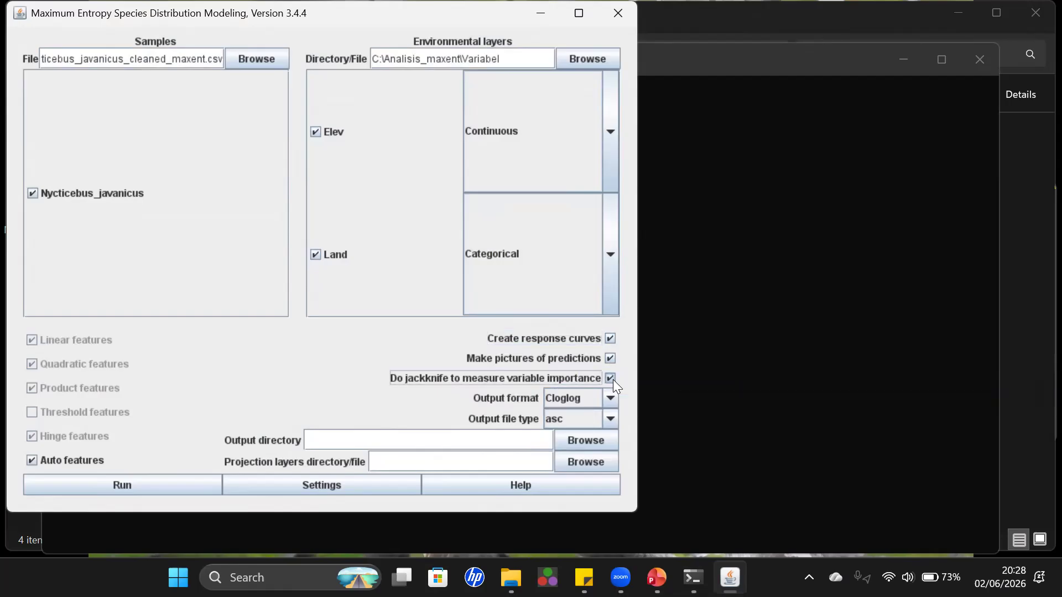
click(611, 399)
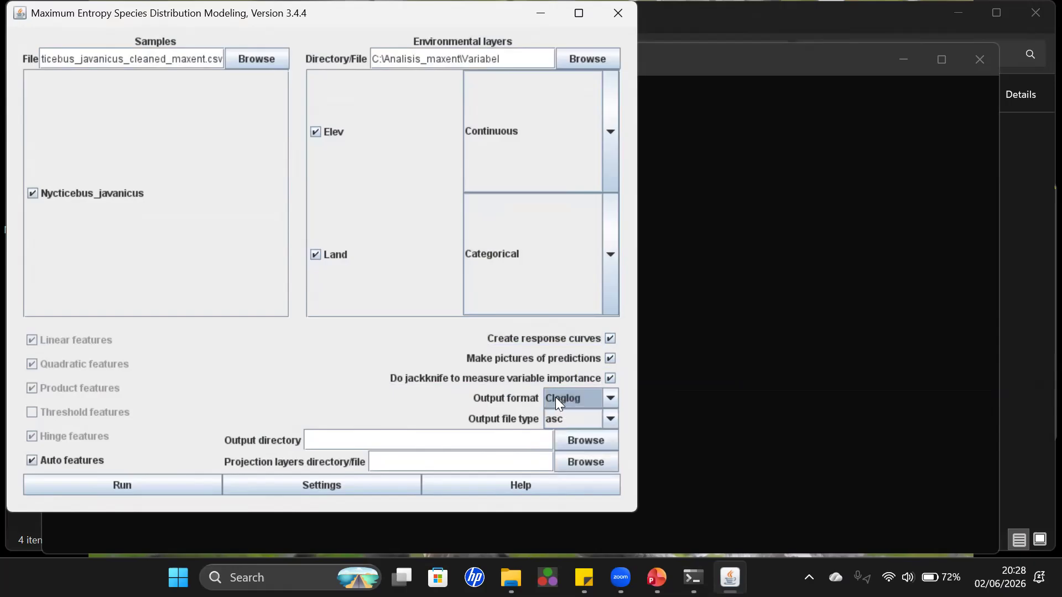
click(616, 422)
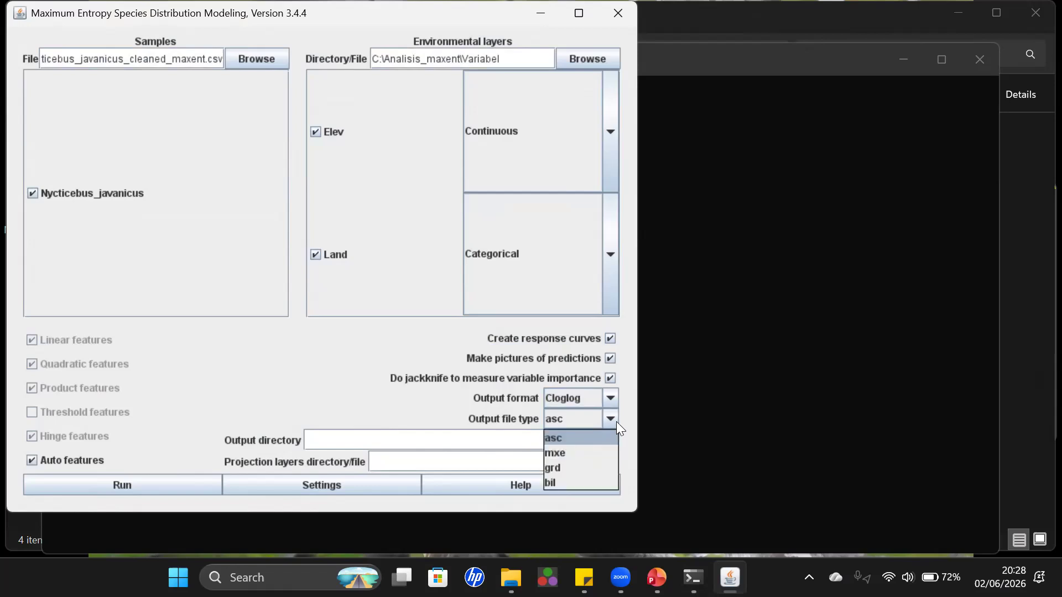
click(557, 439)
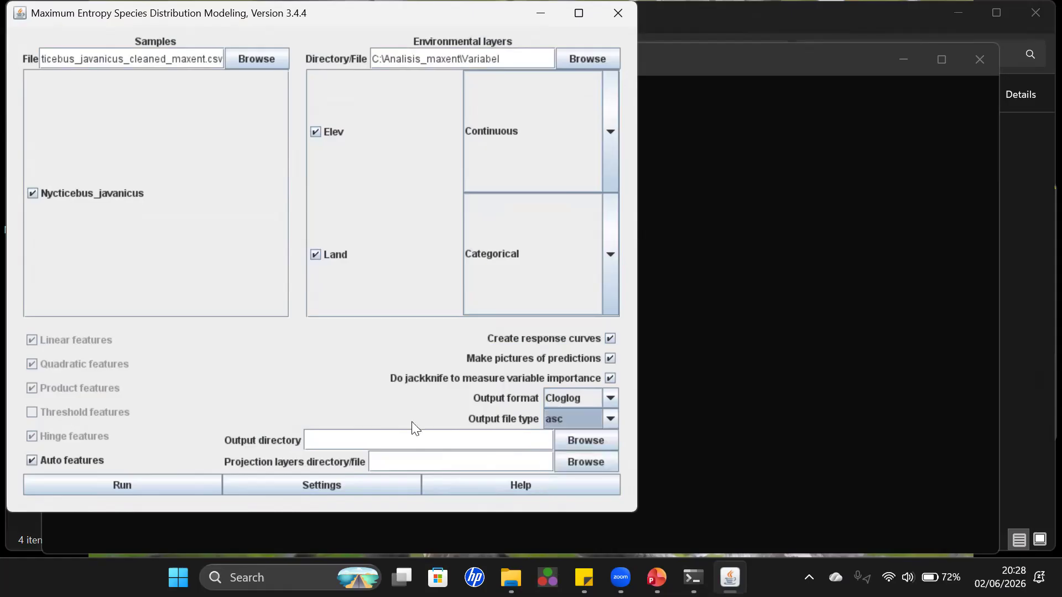
Step: Set the output directory to C:\Analisis_maxent\Ouput and run the model
click(603, 441)
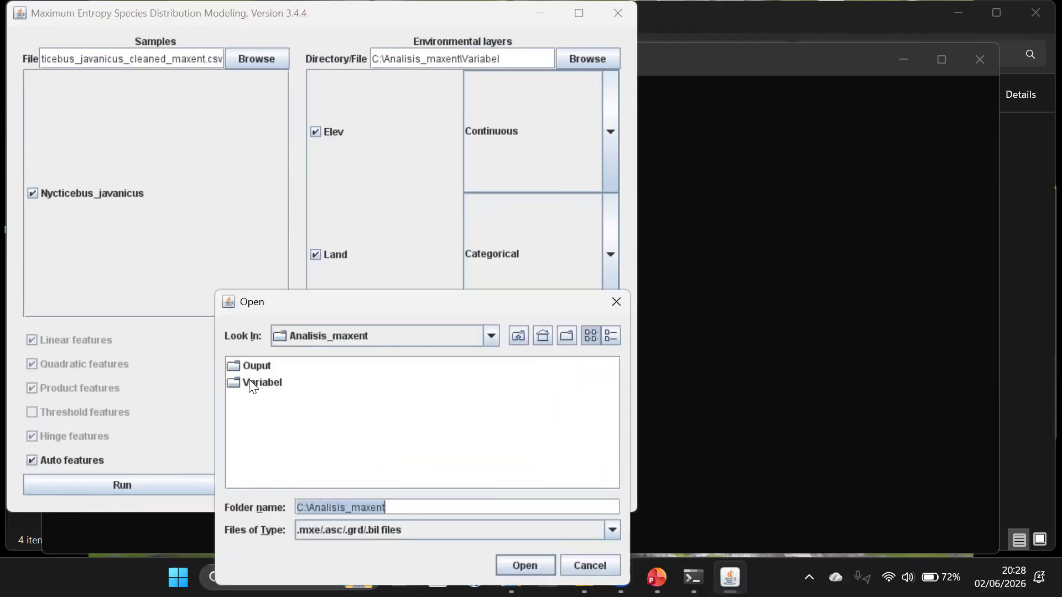
double_click(256, 366)
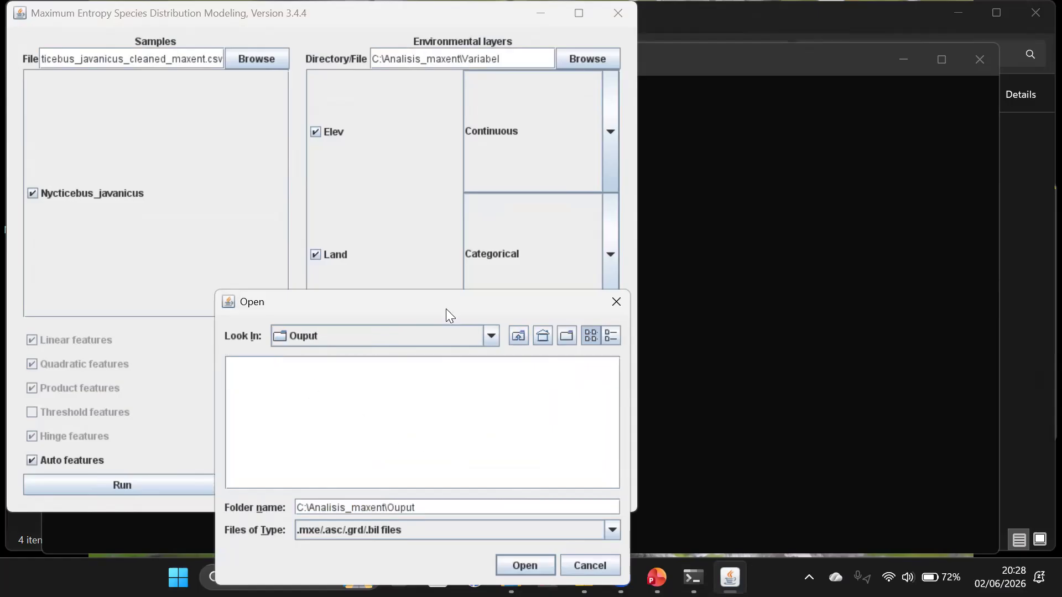
drag(446, 309, 448, 184)
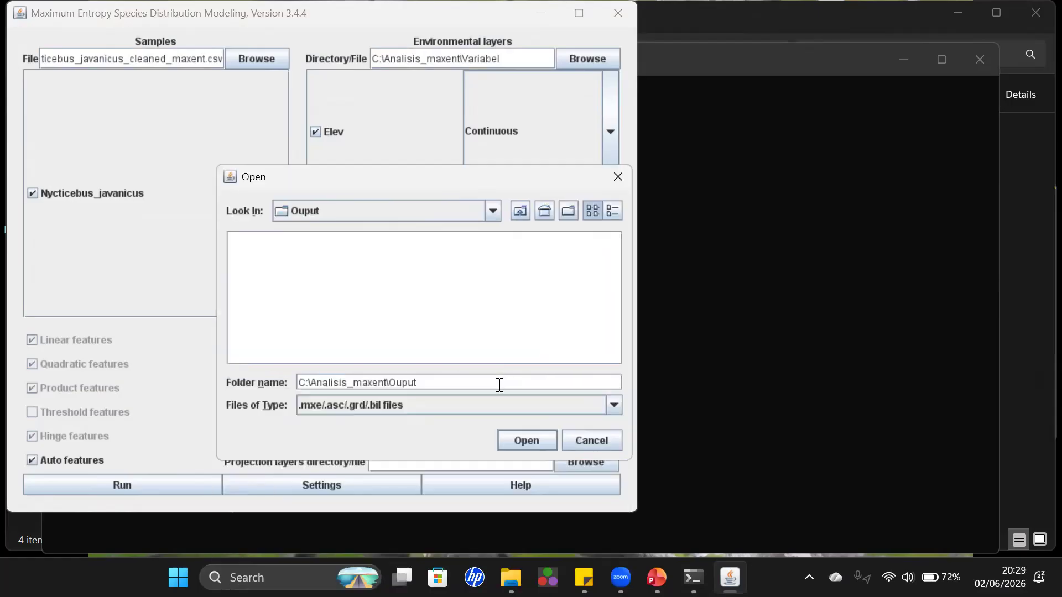
click(544, 439)
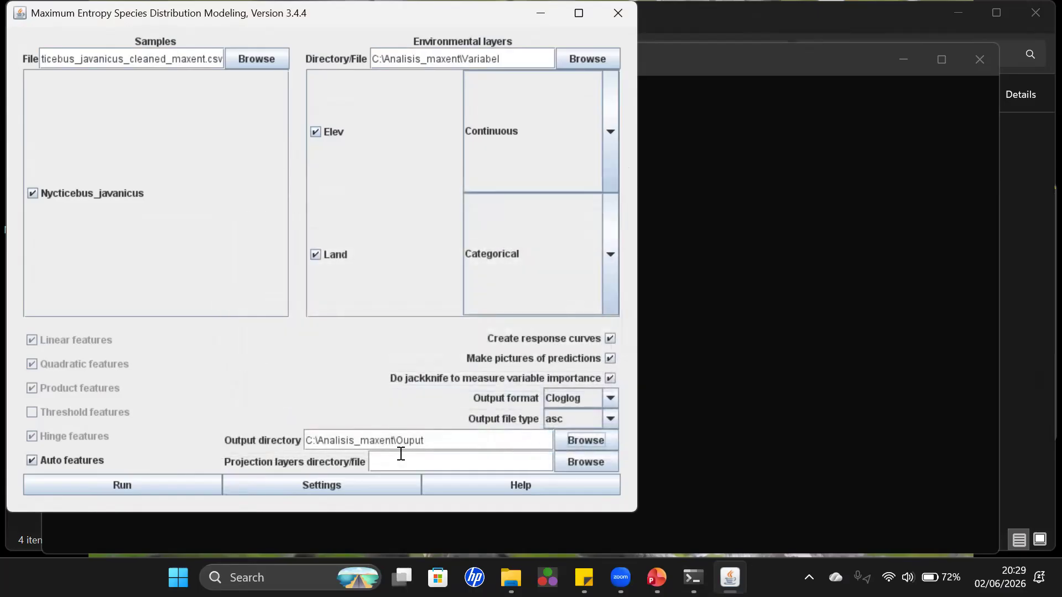
key(space)
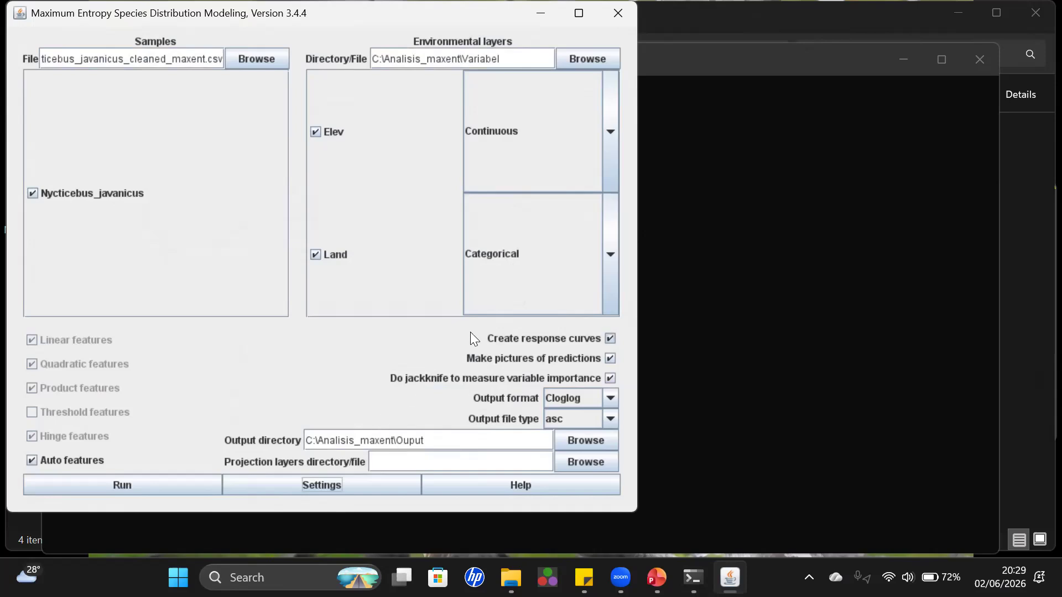
Step: Minimize the MaxEnt and command windows and open C:\Analisis_maxent\Ouput in File Explorer
click(545, 13)
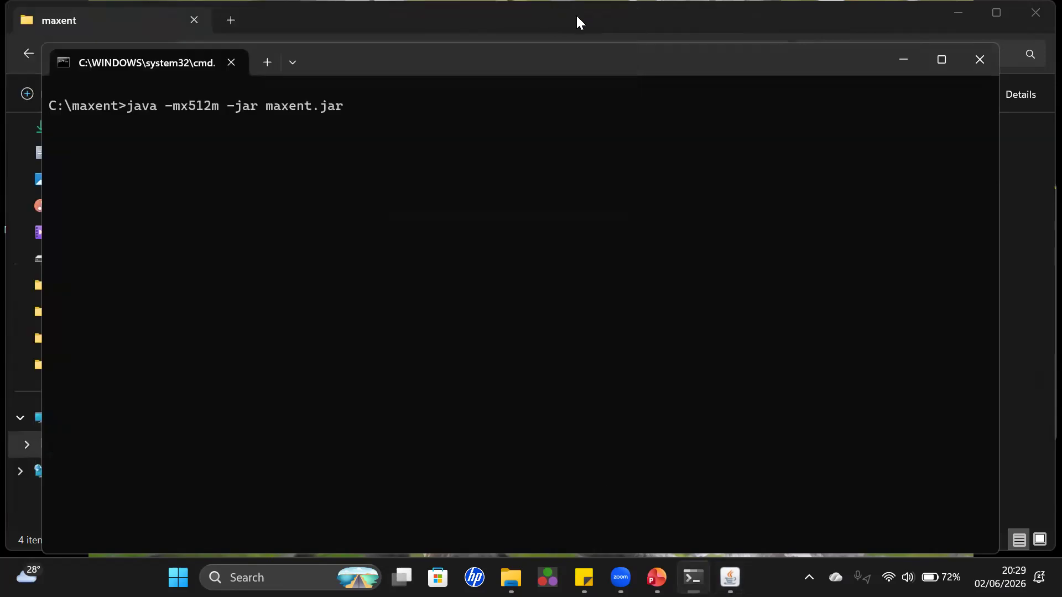
click(915, 49)
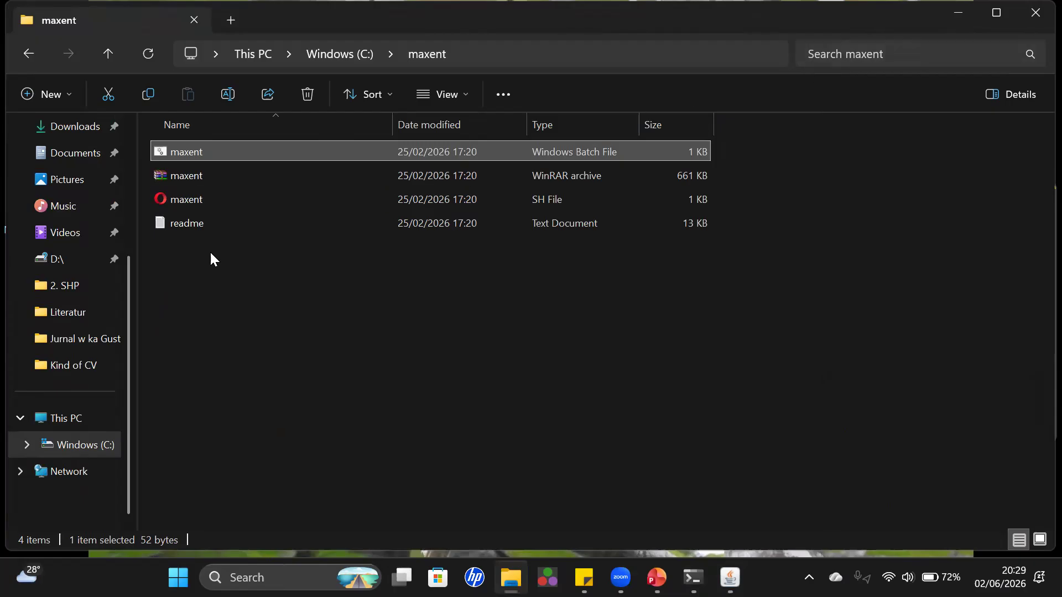
click(335, 60)
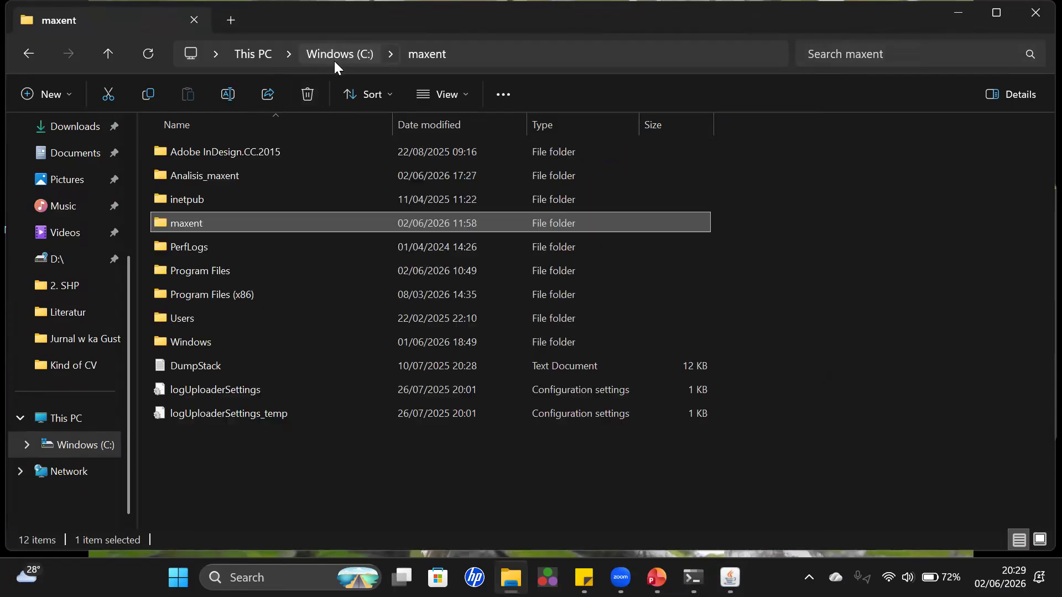
double_click(232, 171)
double_click(219, 158)
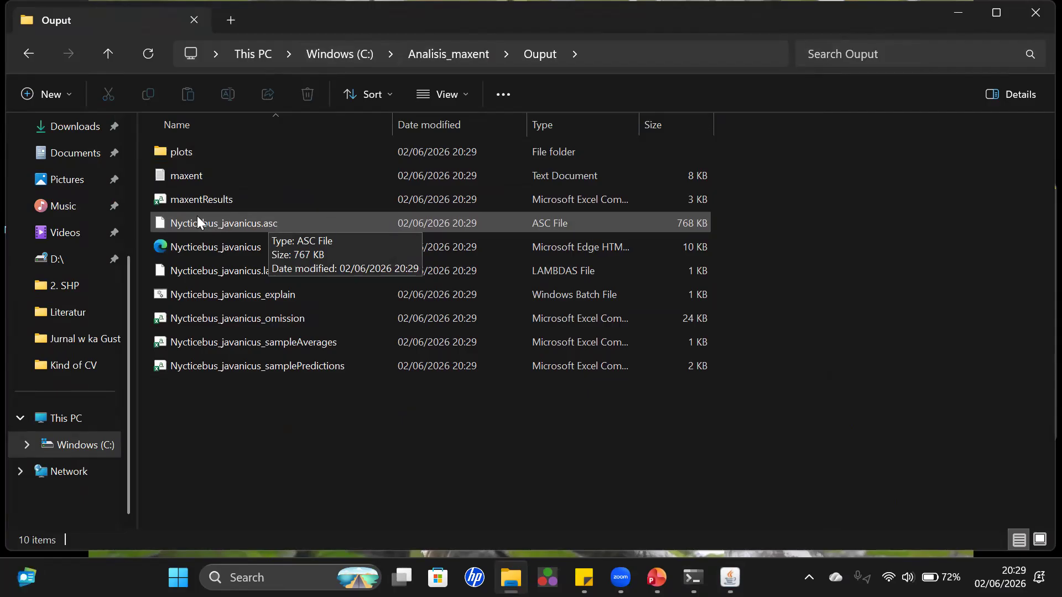
Step: Open the plots folder and view the Nycticebus_javanicus prediction map followed by the Elev response curve image
click(308, 223)
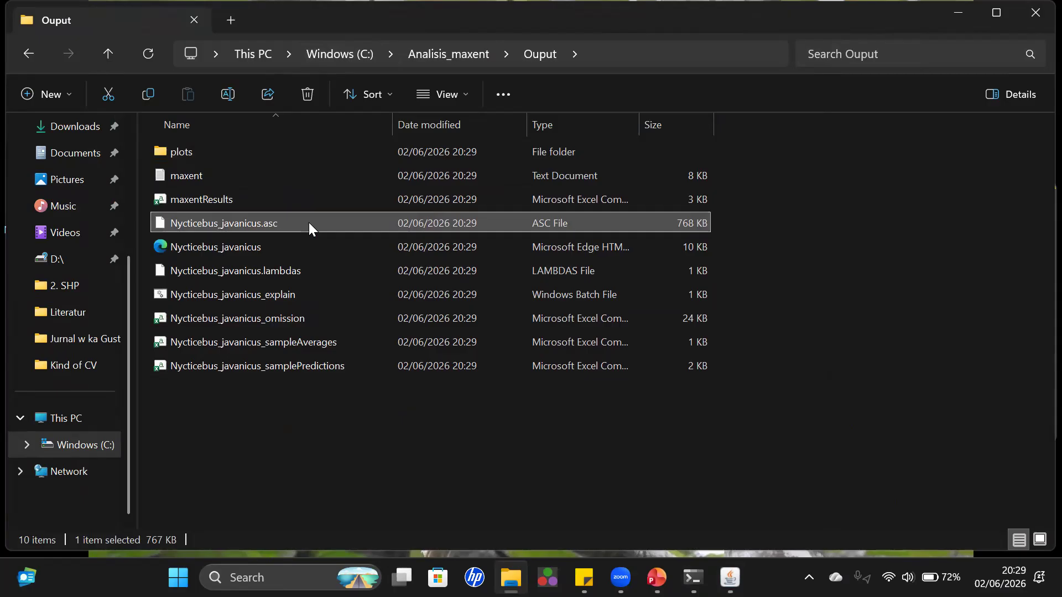
double_click(289, 156)
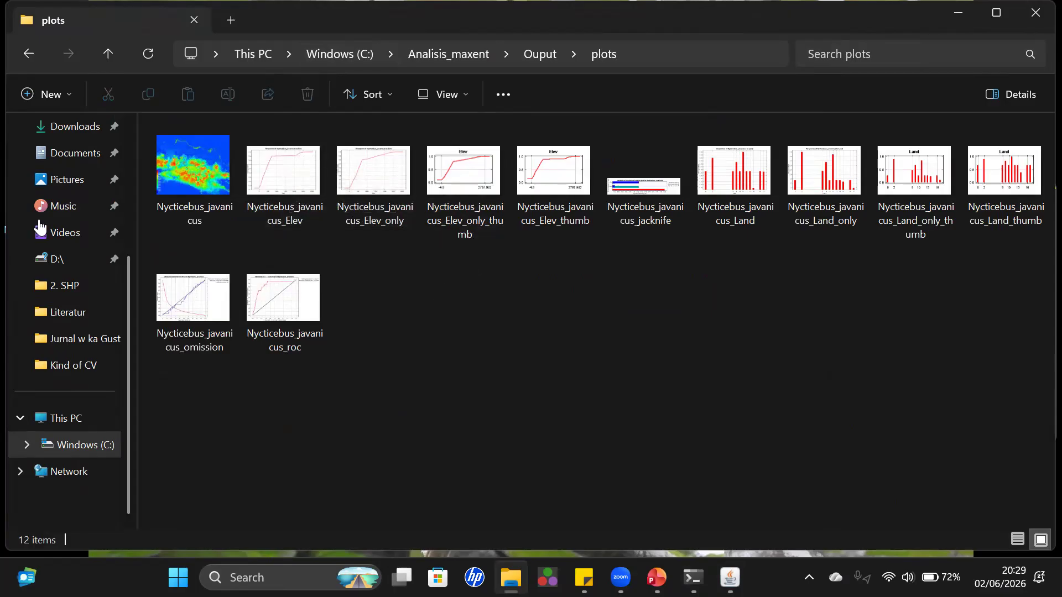
click(214, 214)
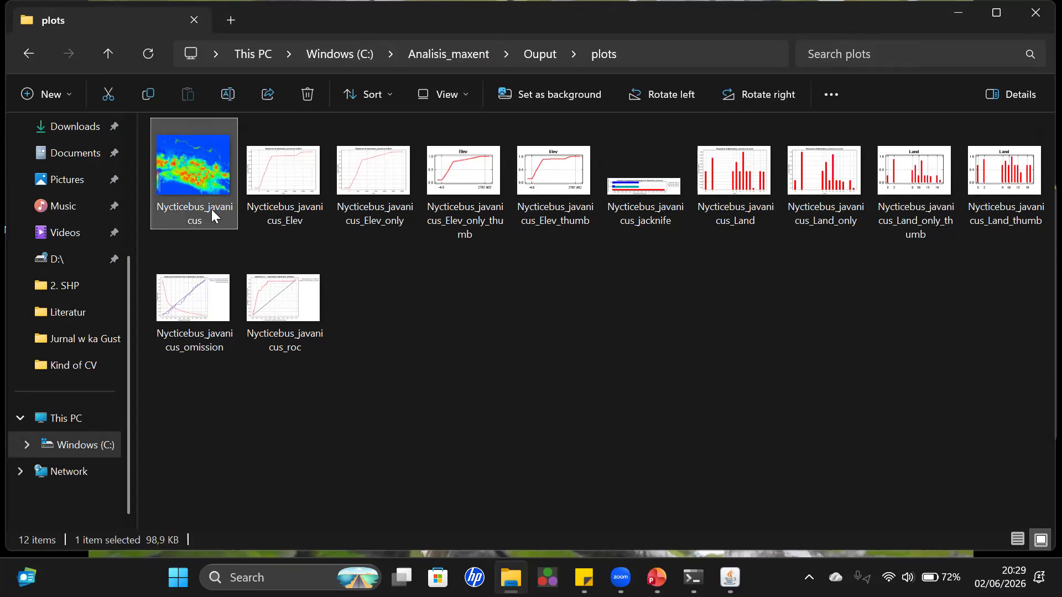
double_click(211, 210)
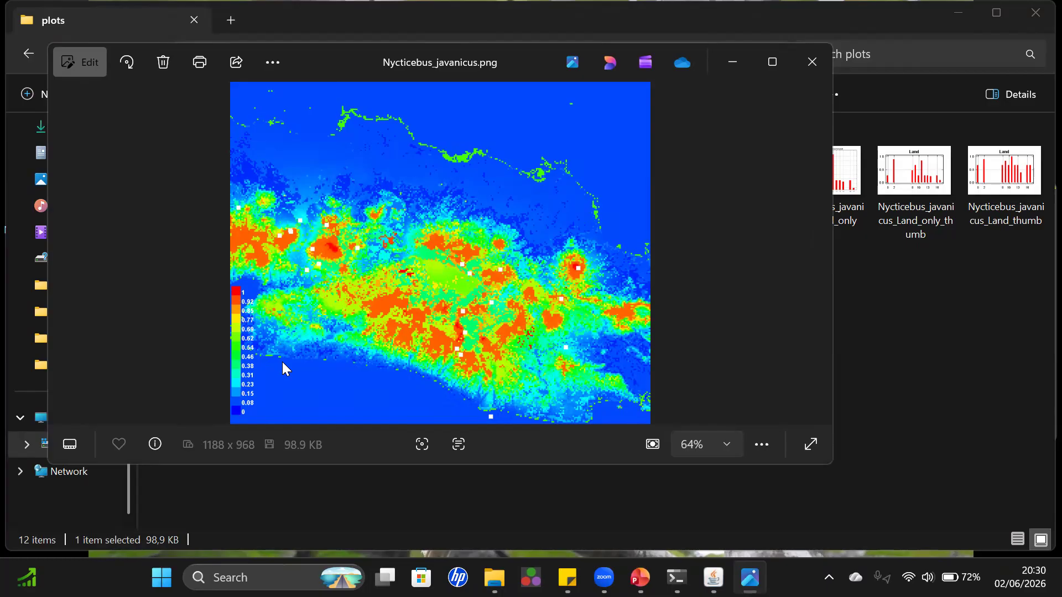
key(Right)
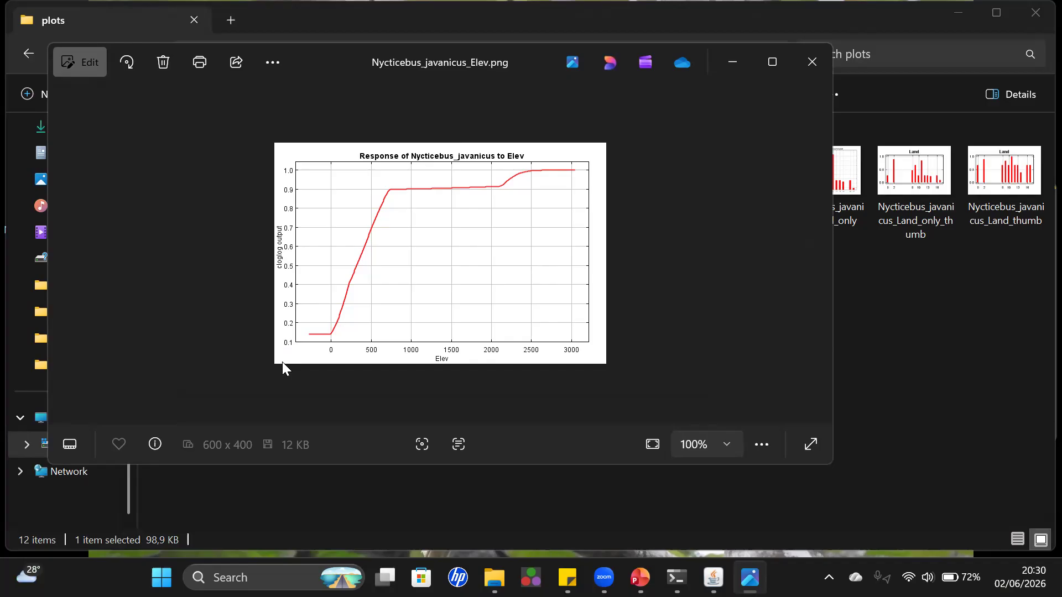
Step: Page through the remaining Elev response images and view the Nycticebus_javanicus jackknife plot of regularized training gain
key(Right)
key(Right)
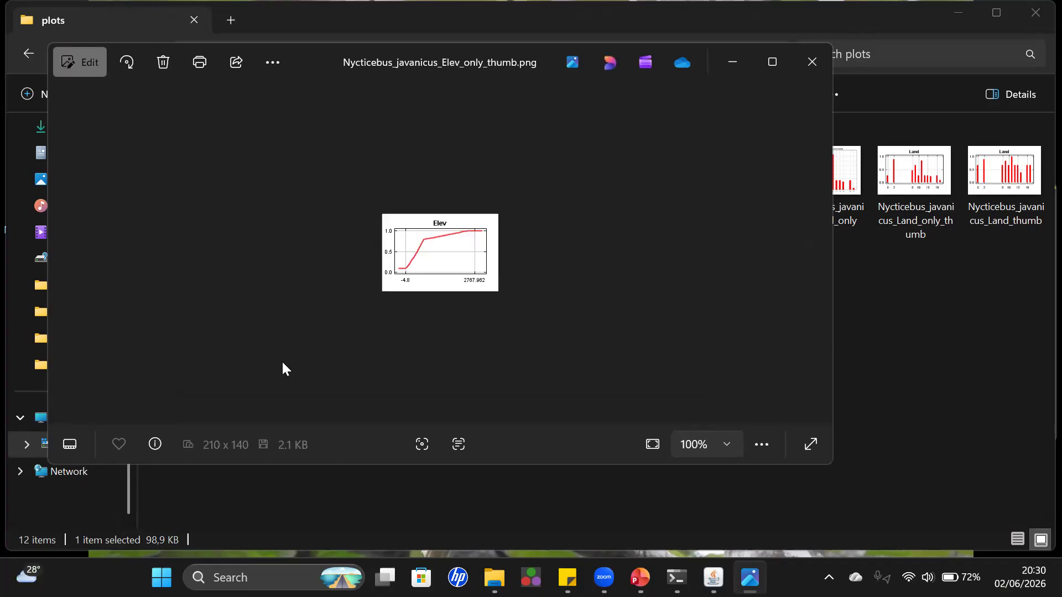
key(Right)
key(Right)
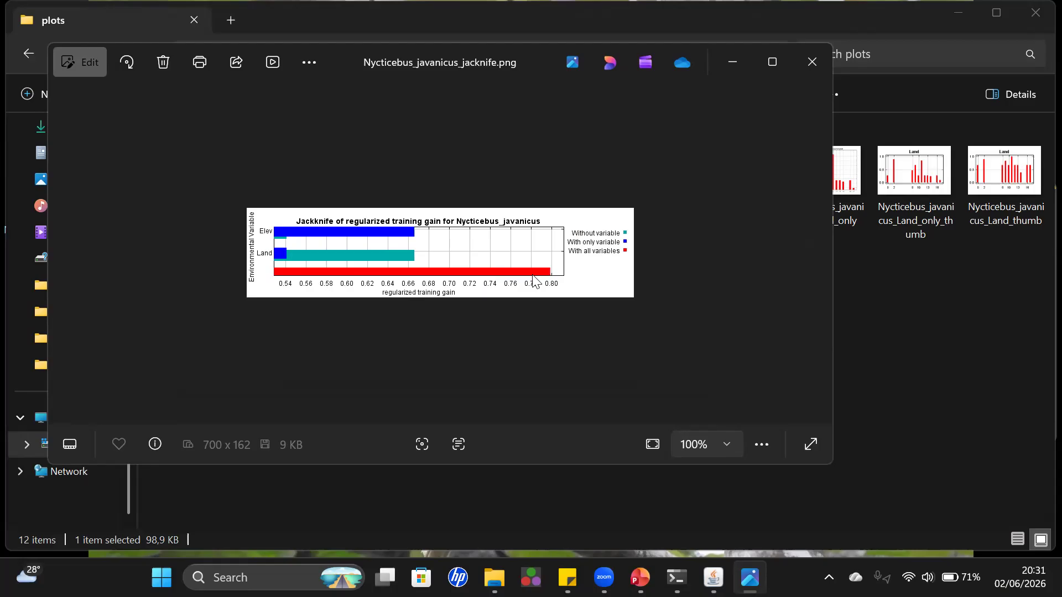
Step: View the Land response plot for Nycticebus_javanicus, followed by the Land-only plot and the two Land thumbnails
key(Right)
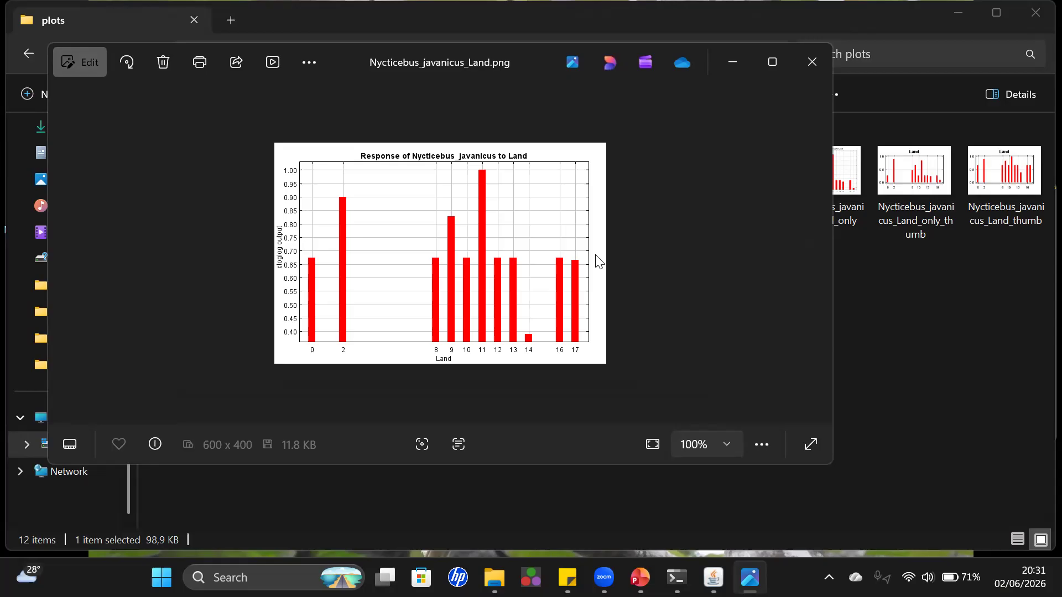
key(Right)
key(Right)
key(Right)
Step: View the omission and predicted area plot and the ROC plot for Nycticebus_javanicus, closing the image viewer when done
key(Right)
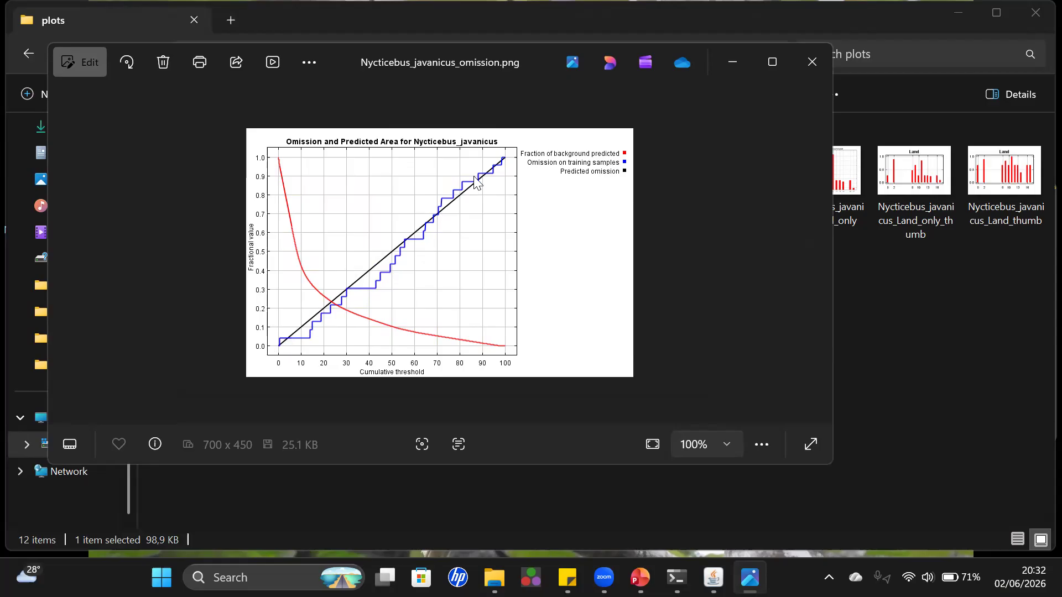
key(Right)
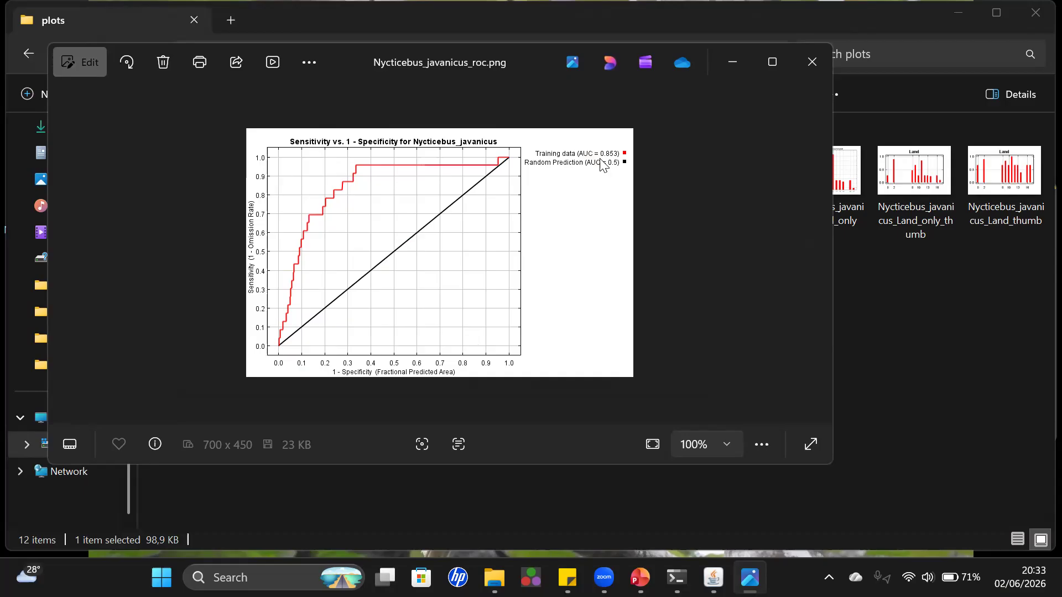
click(796, 79)
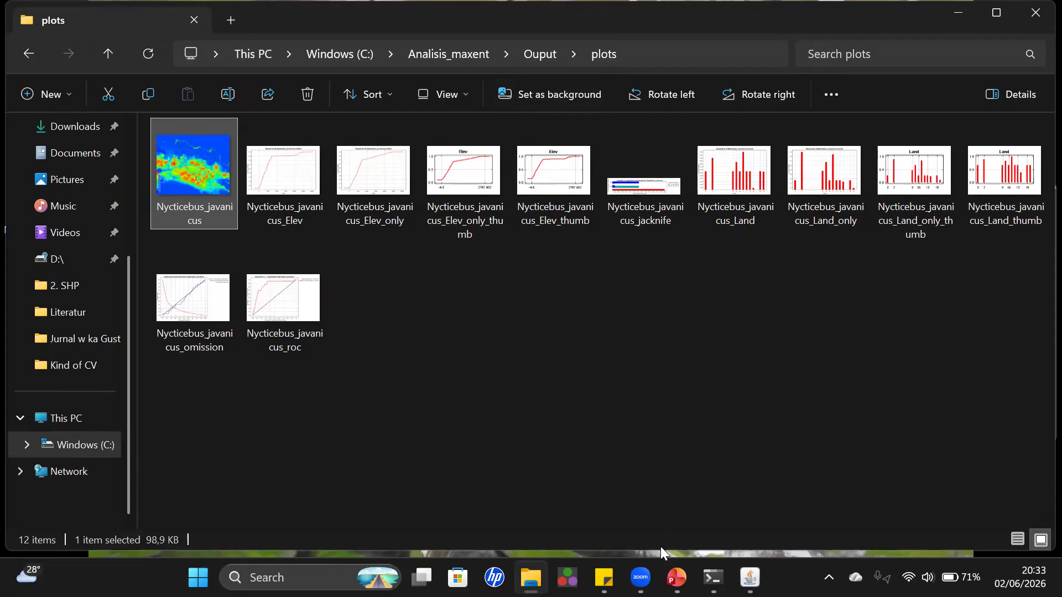
Step: Switch to the Zoom screen-sharing meeting controls window
mouse_move(641, 577)
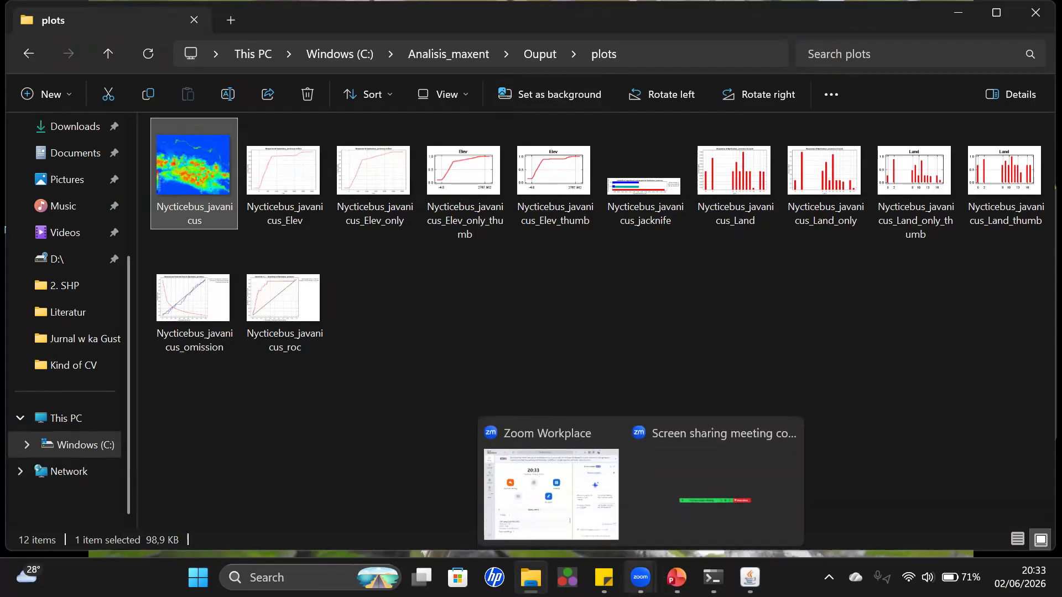
click(670, 501)
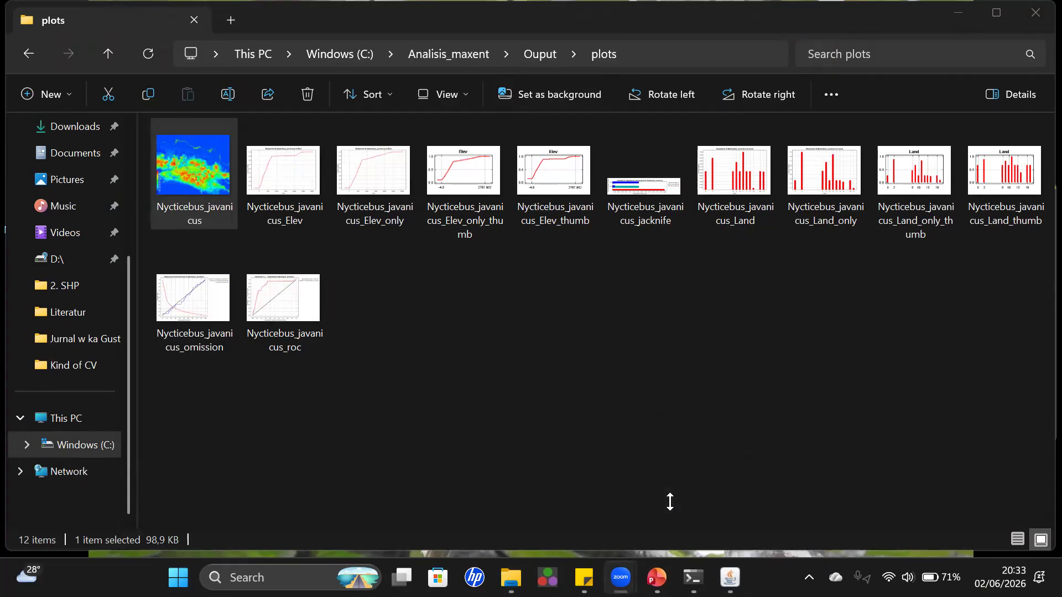